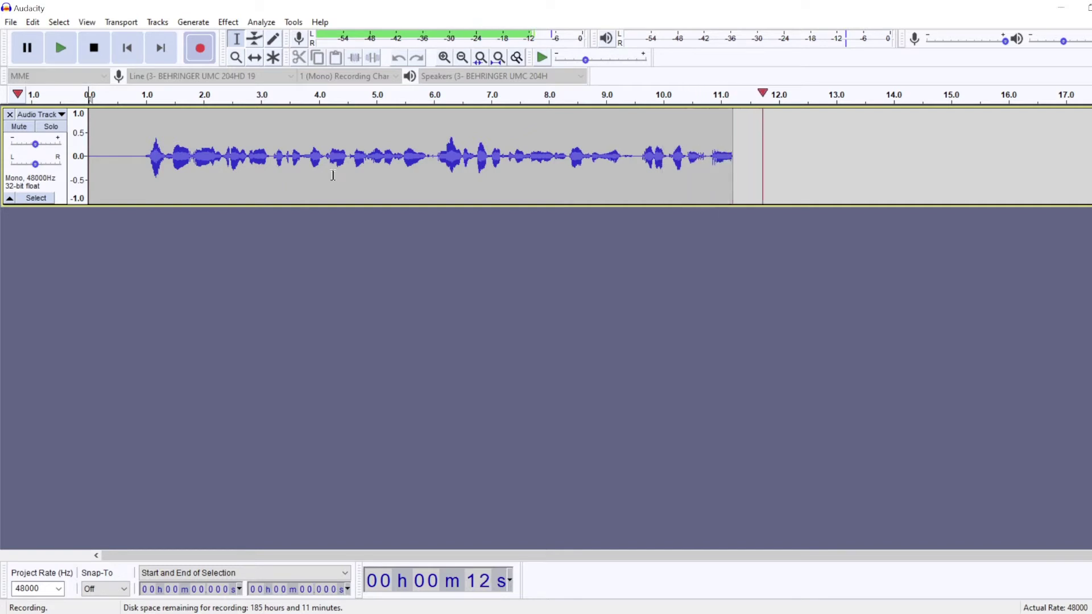
Step: Stop recording once the roughly 12-second spoken clip is captured
{"action": "key", "text": "space"}
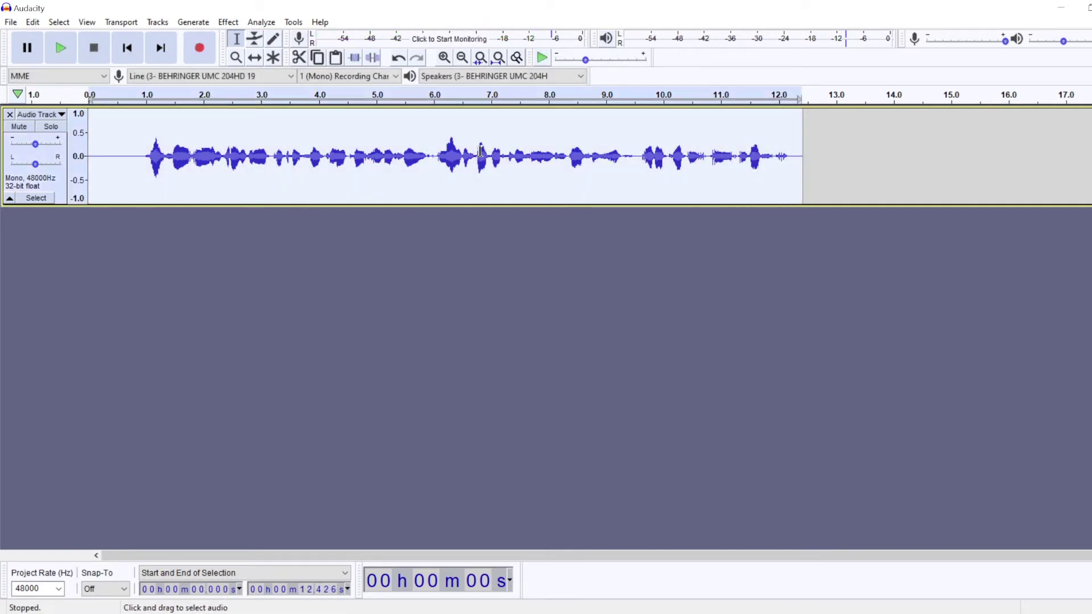
Step: Duplicate the voice track below the original, then select the whole top clip
{"action": "left_click", "coordinate": [359, 231]}
{"action": "key", "text": "ctrl+v"}
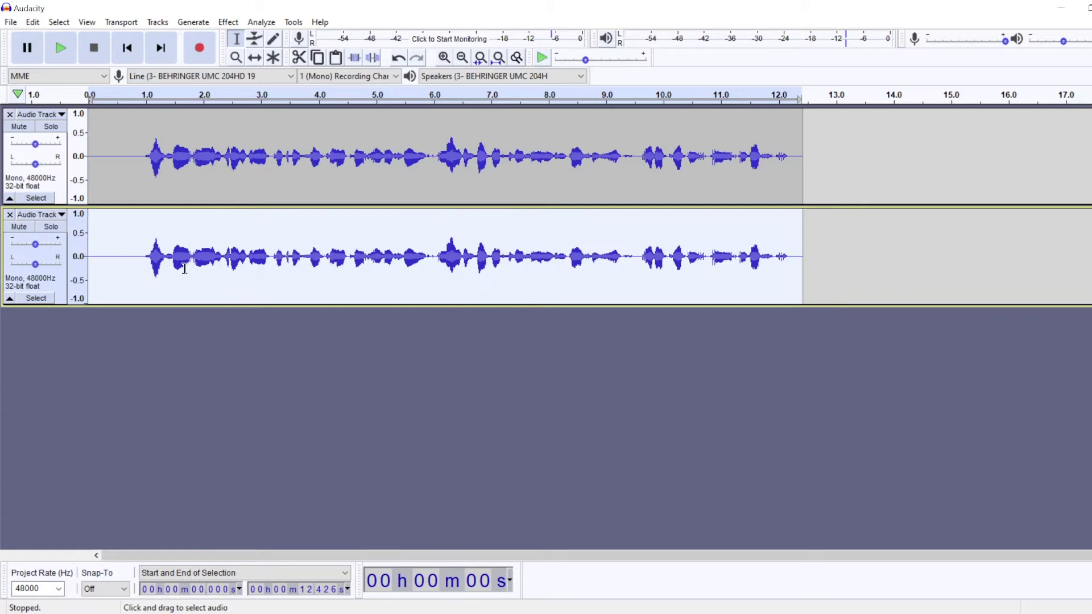
{"action": "left_click", "coordinate": [226, 268]}
{"action": "double_click", "coordinate": [273, 172]}
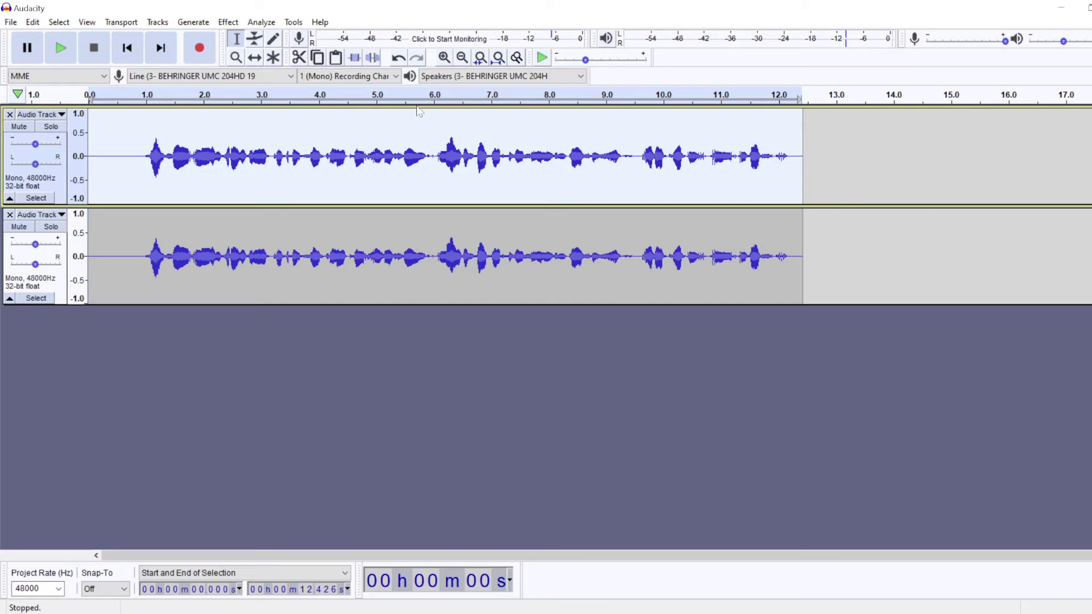
Step: Normalize the top track to 0.0 dB peak with DC offset removal
{"action": "left_click", "coordinate": [228, 22]}
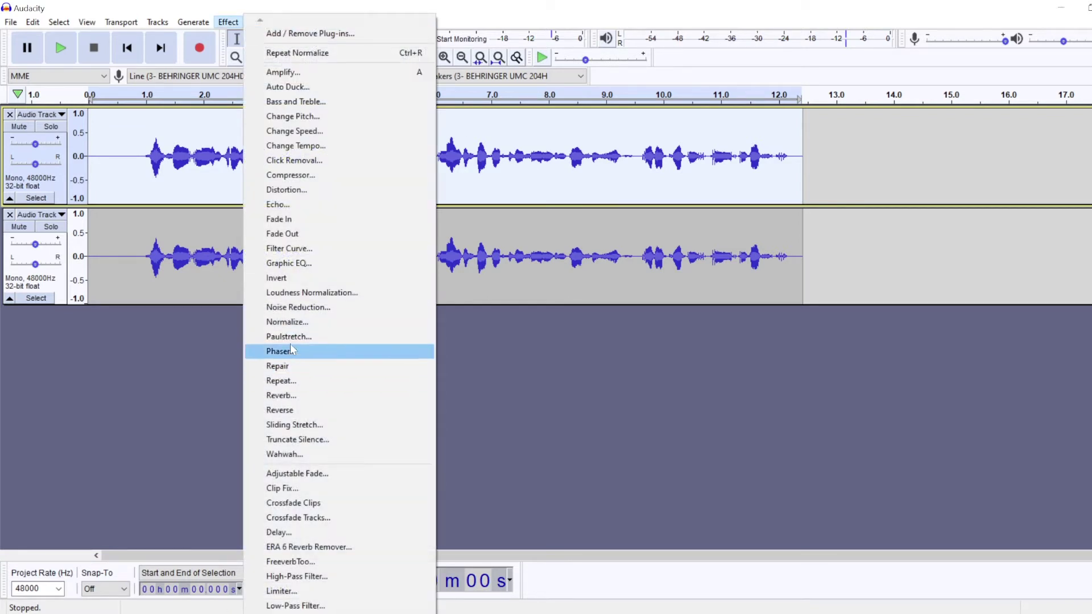
{"action": "left_click", "coordinate": [297, 323]}
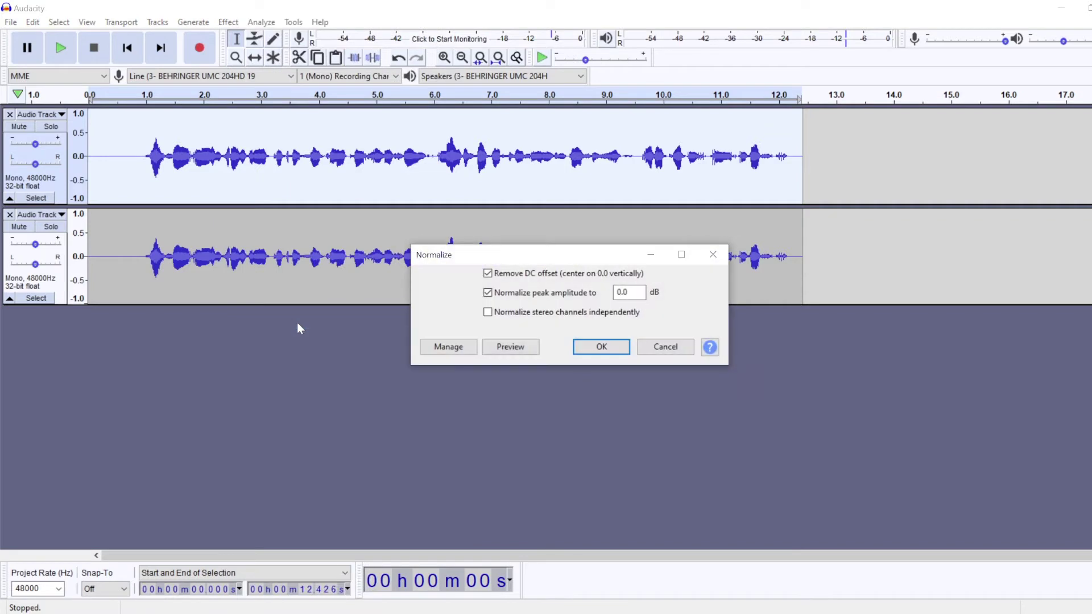
{"action": "left_click_drag", "start_coordinate": [478, 260], "coordinate": [445, 292]}
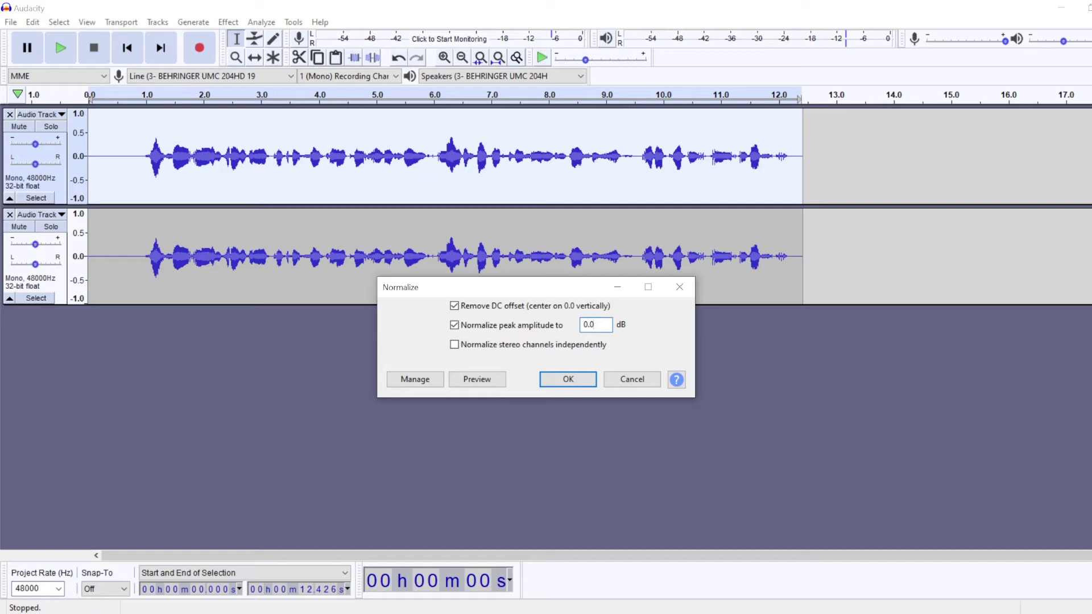
{"action": "left_click", "coordinate": [570, 384]}
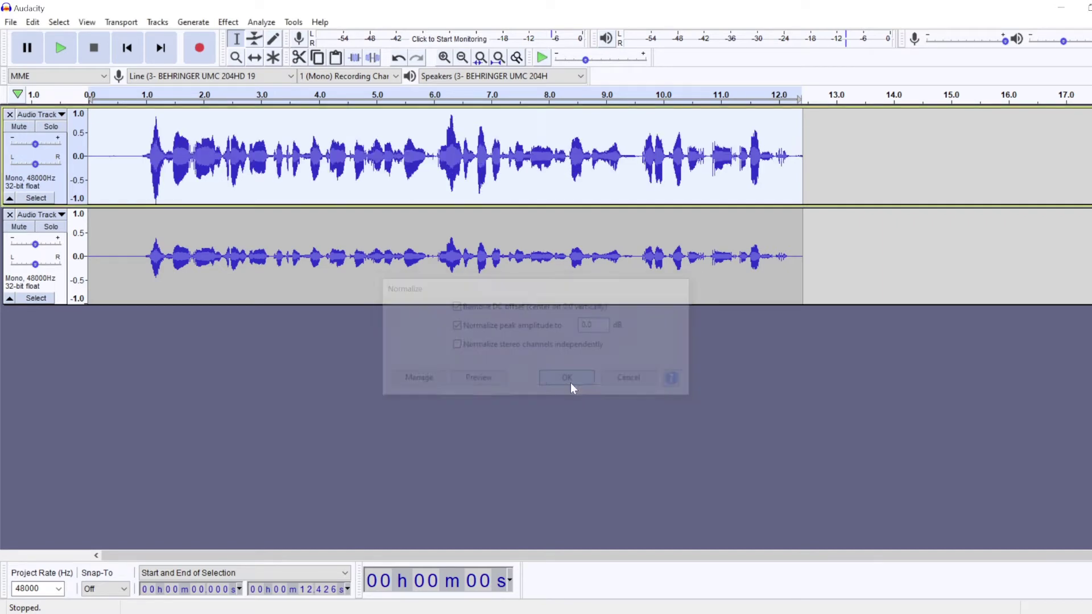
{"action": "left_click", "coordinate": [166, 139]}
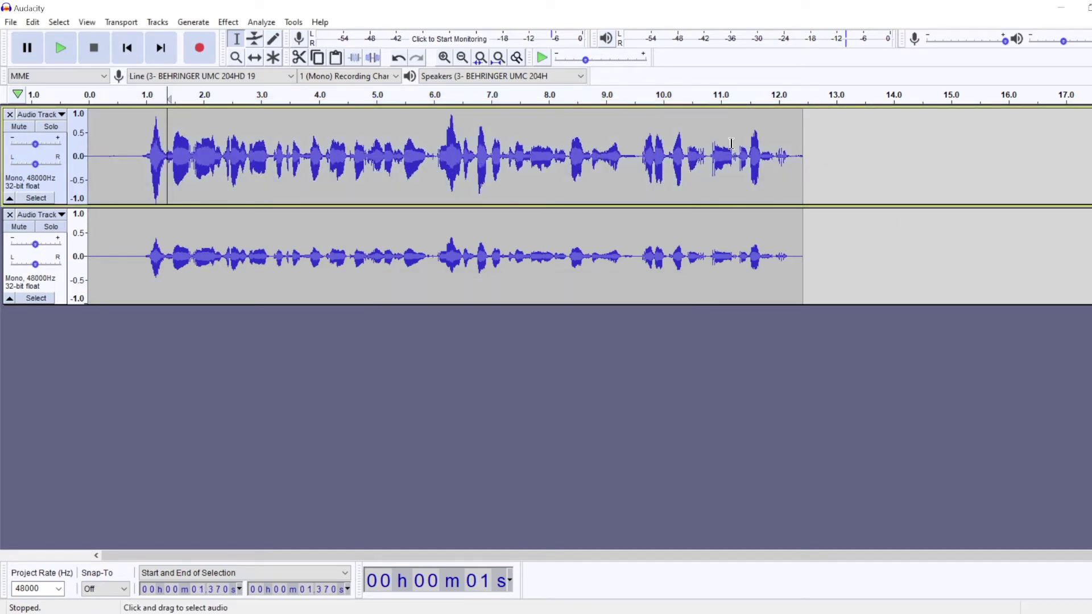
Step: Reselect the entire normalized top clip and bring up the effects list
{"action": "left_click", "coordinate": [141, 134]}
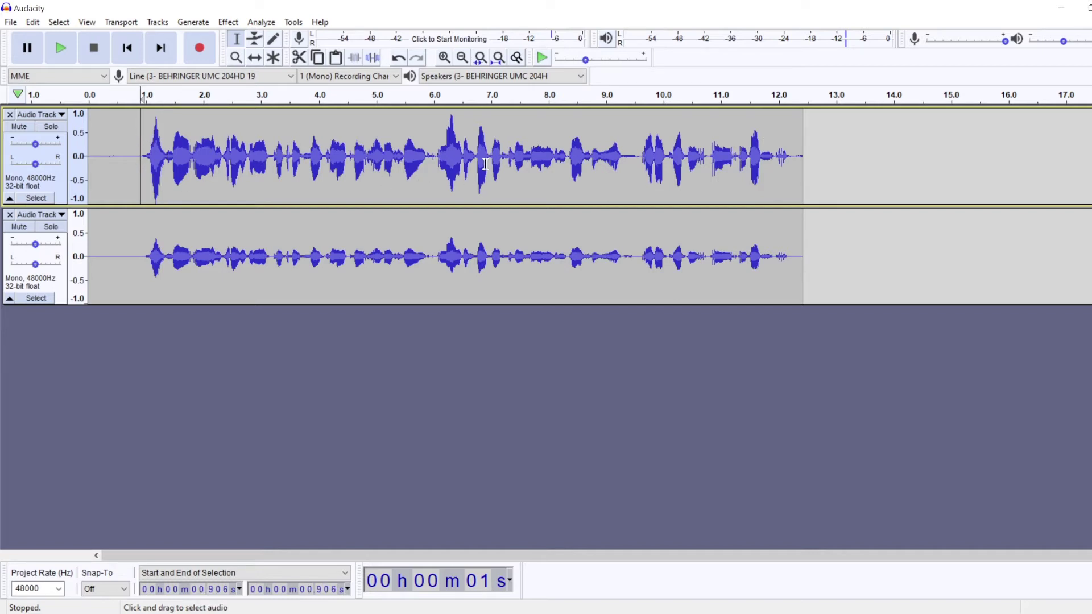
{"action": "double_click", "coordinate": [433, 163]}
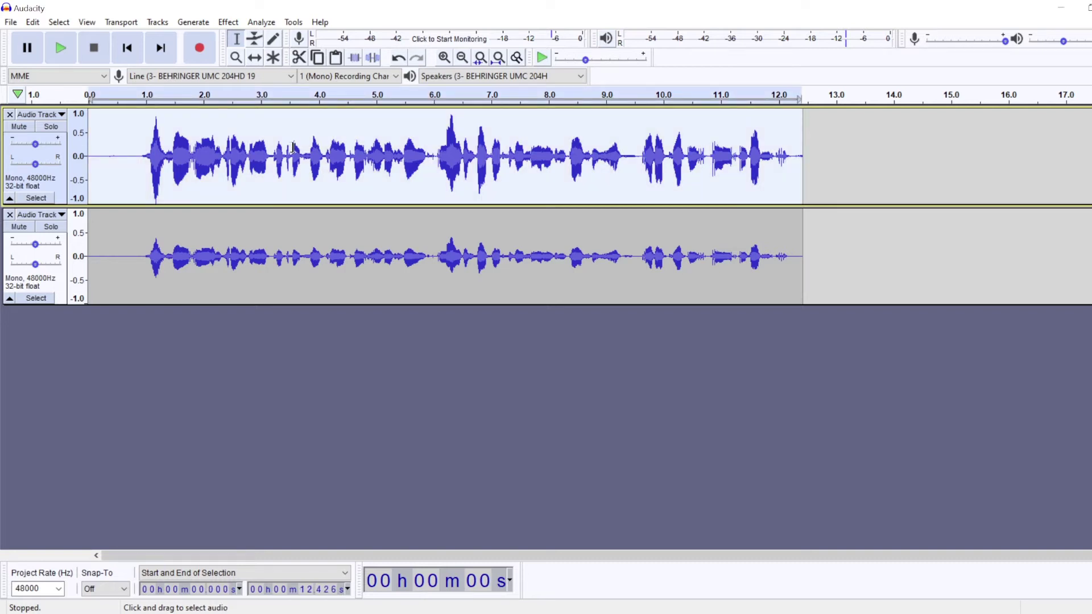
{"action": "left_click", "coordinate": [143, 141]}
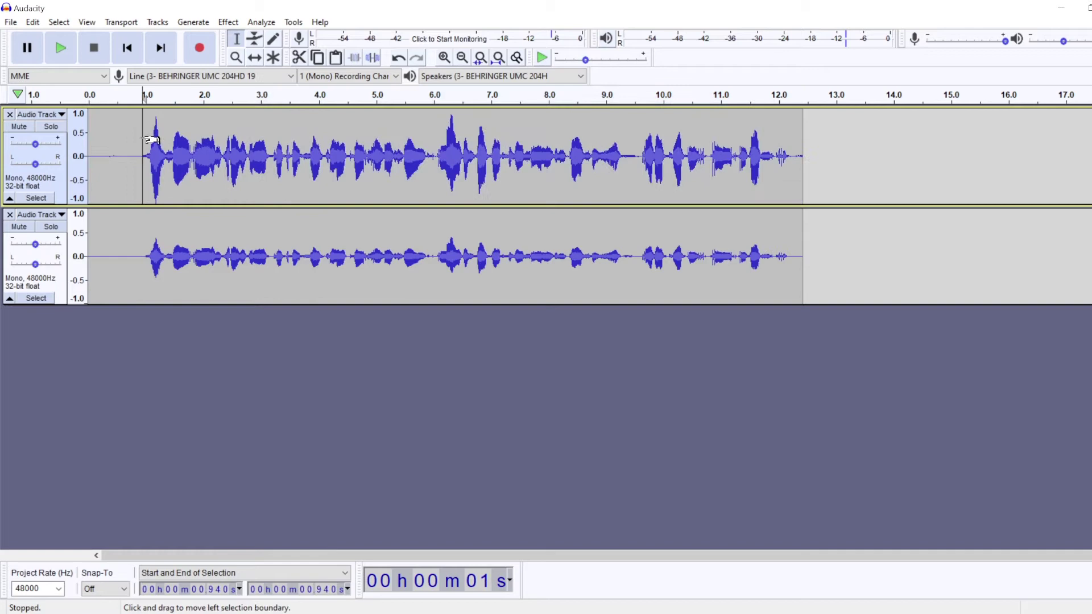
{"action": "left_click", "coordinate": [266, 142]}
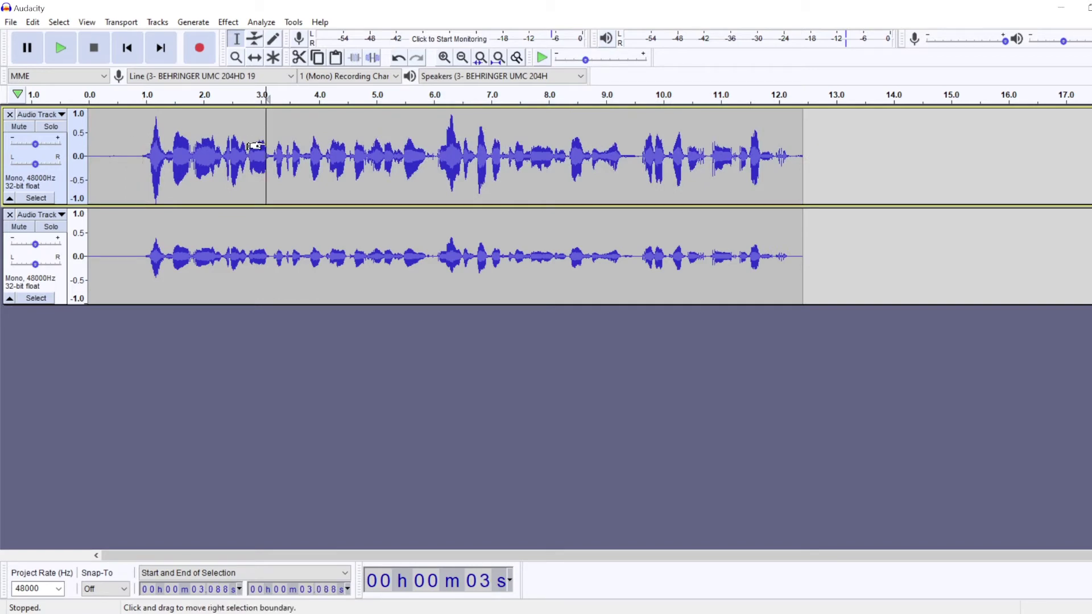
{"action": "double_click", "coordinate": [265, 142]}
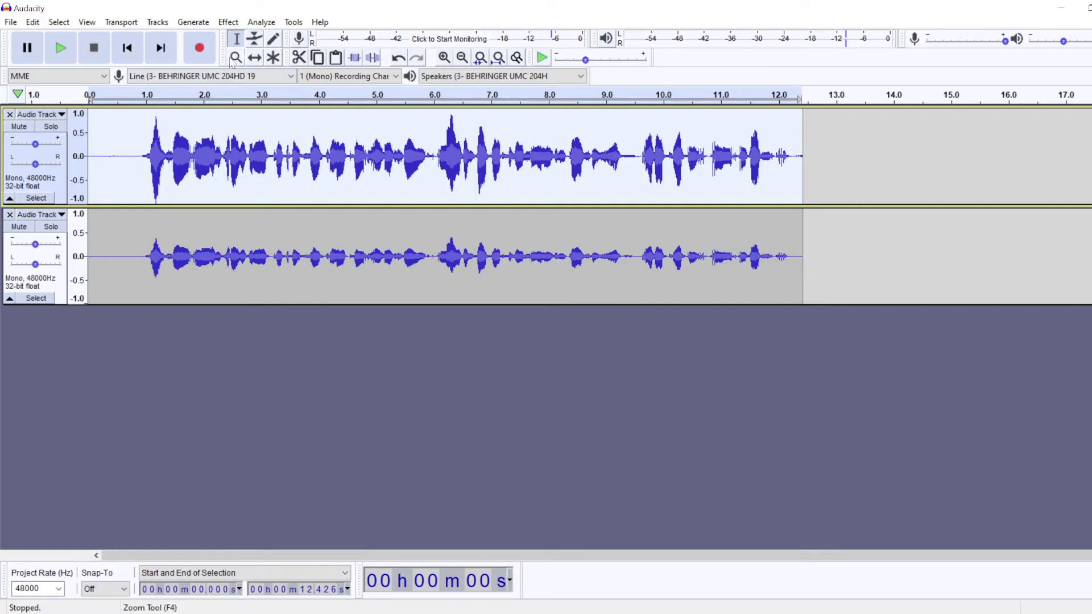
{"action": "left_click", "coordinate": [227, 22]}
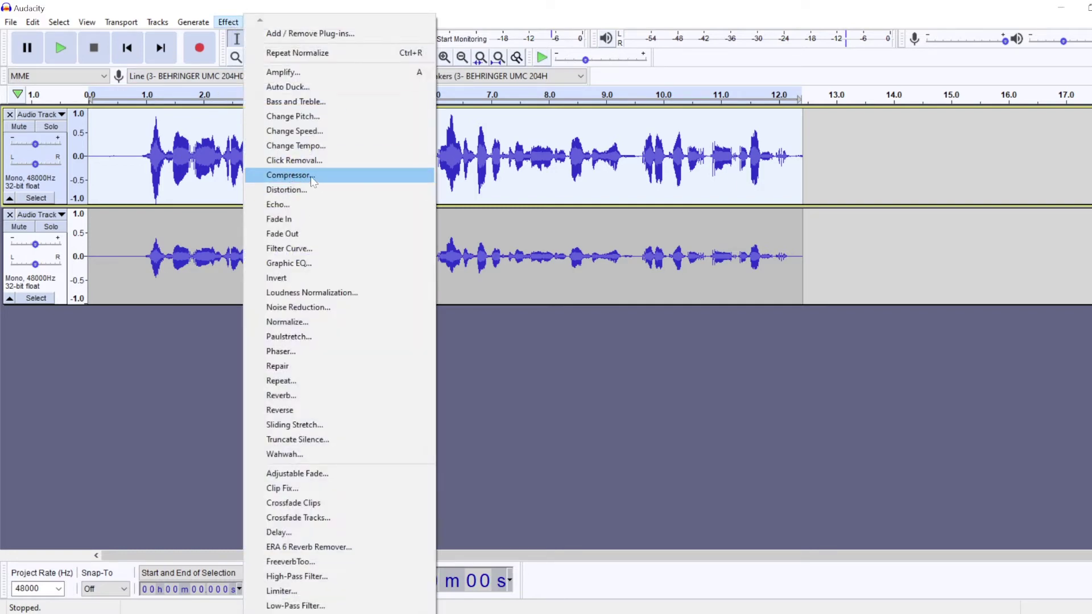
Step: Set the Compressor to -10 dB threshold, -40 dB noise floor, 4:1 ratio, no make-up gain
{"action": "left_click", "coordinate": [309, 174]}
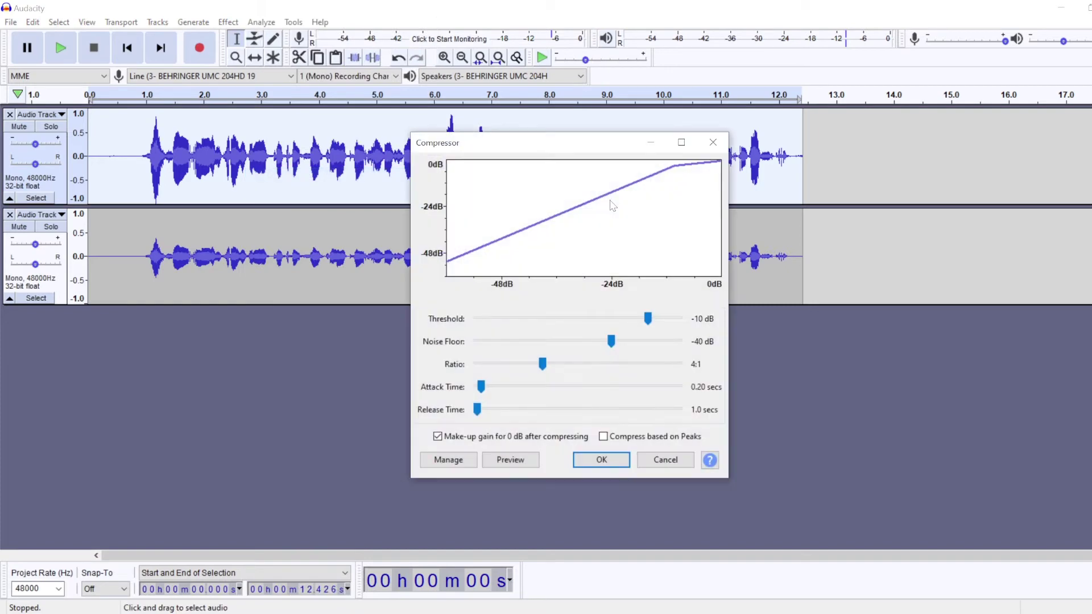
{"action": "left_click_drag", "start_coordinate": [526, 143], "coordinate": [298, 199]}
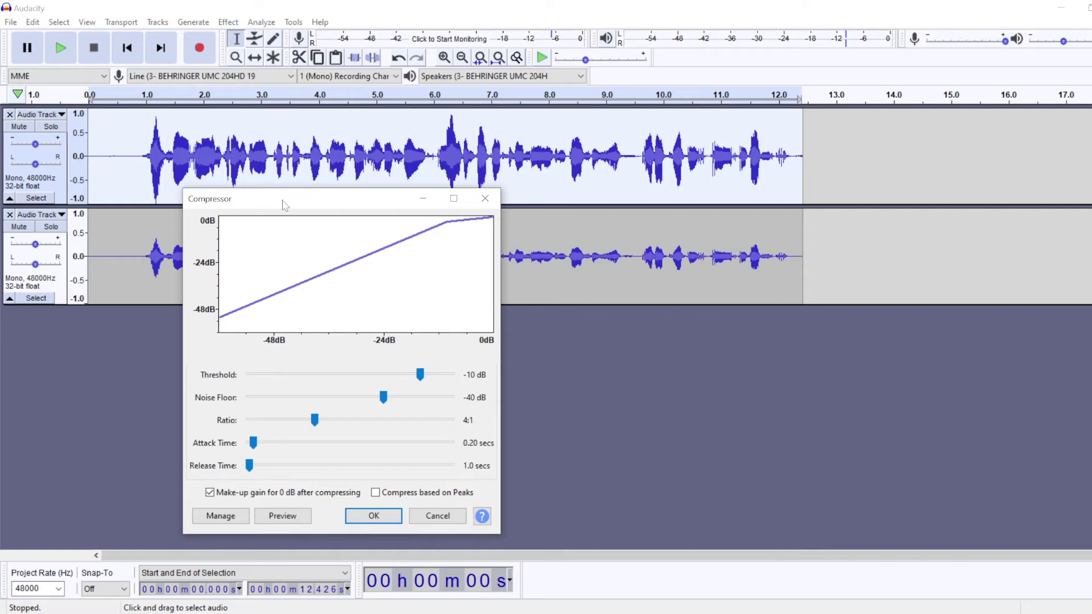
{"action": "left_click_drag", "start_coordinate": [285, 206], "coordinate": [839, 167]}
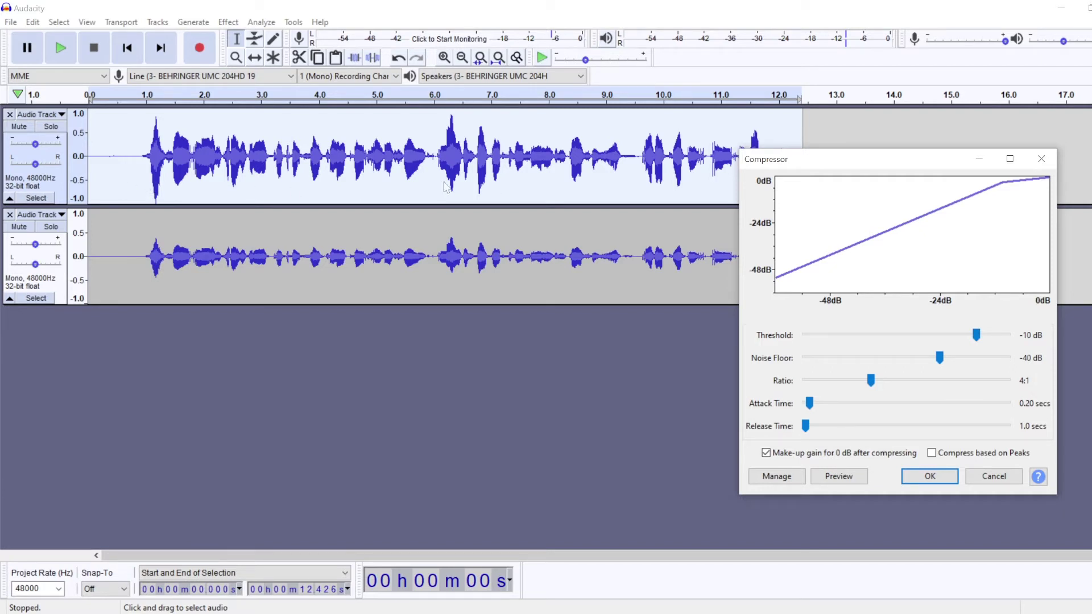
{"action": "left_click_drag", "start_coordinate": [803, 162], "coordinate": [537, 184]}
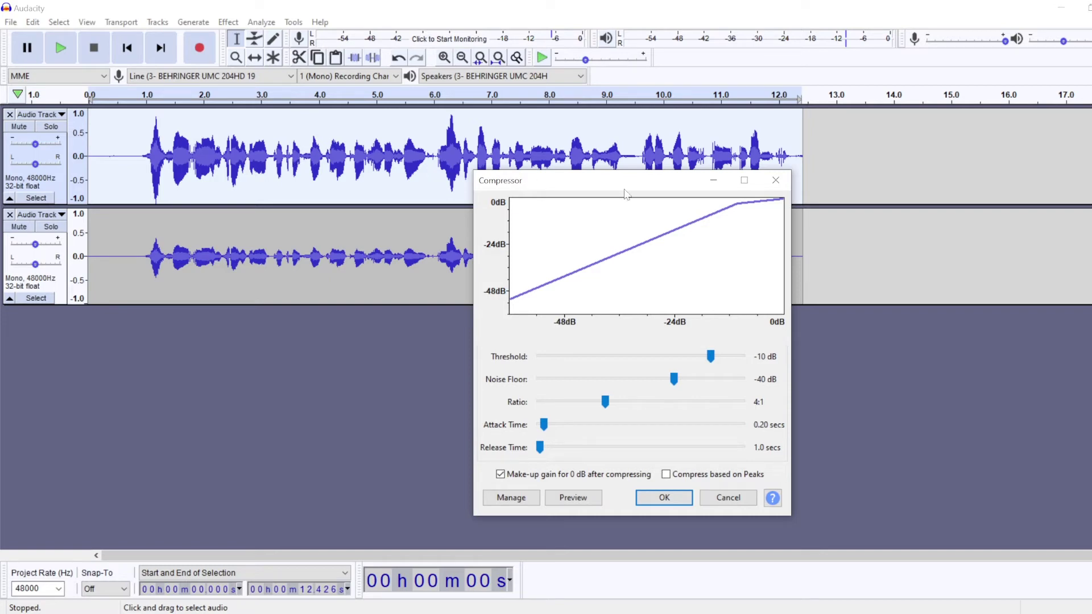
{"action": "mouse_move", "coordinate": [611, 183]}
{"action": "left_mouse_down"}
{"action": "mouse_move", "coordinate": [492, 167]}
{"action": "mouse_move", "coordinate": [400, 120]}
{"action": "left_mouse_up"}
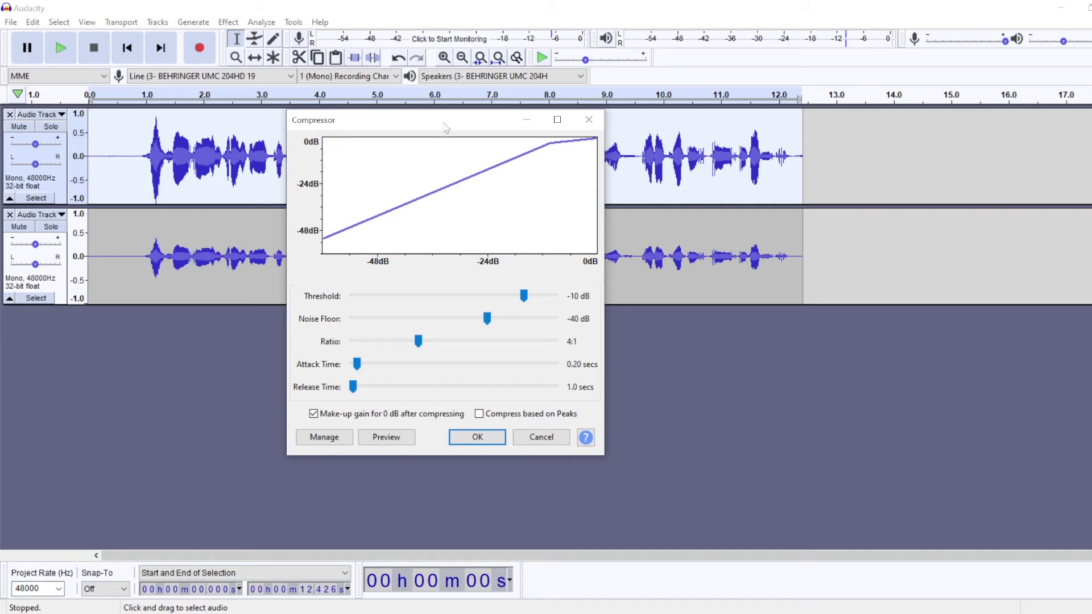
{"action": "mouse_move", "coordinate": [445, 121]}
{"action": "left_mouse_down"}
{"action": "mouse_move", "coordinate": [942, 106]}
{"action": "mouse_move", "coordinate": [983, 68]}
{"action": "mouse_move", "coordinate": [970, 70]}
{"action": "left_mouse_up"}
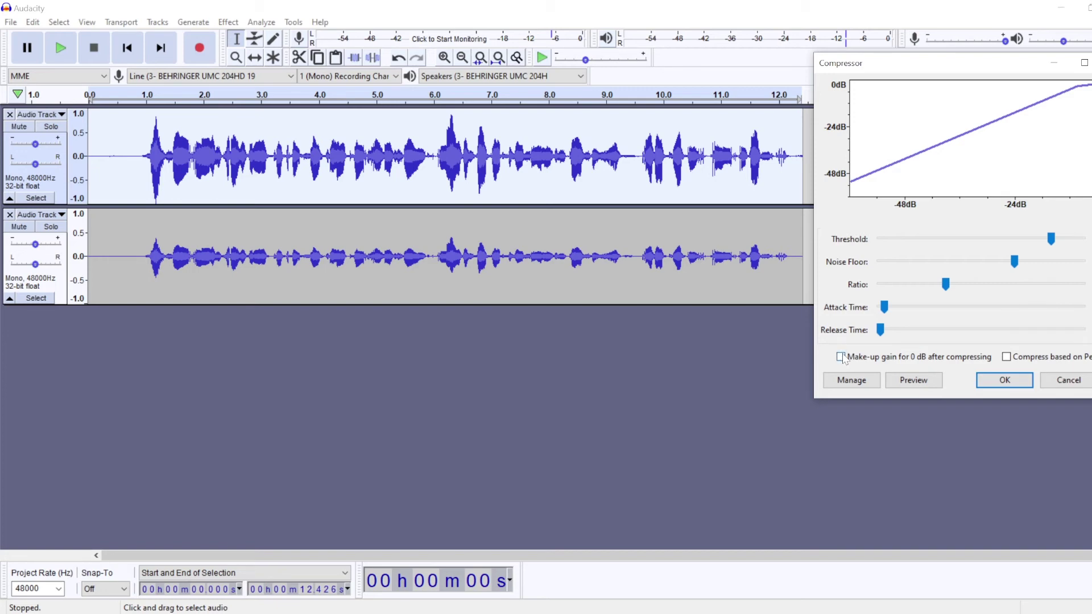
Step: Apply the configured compression to the top track
{"action": "left_click", "coordinate": [1009, 383]}
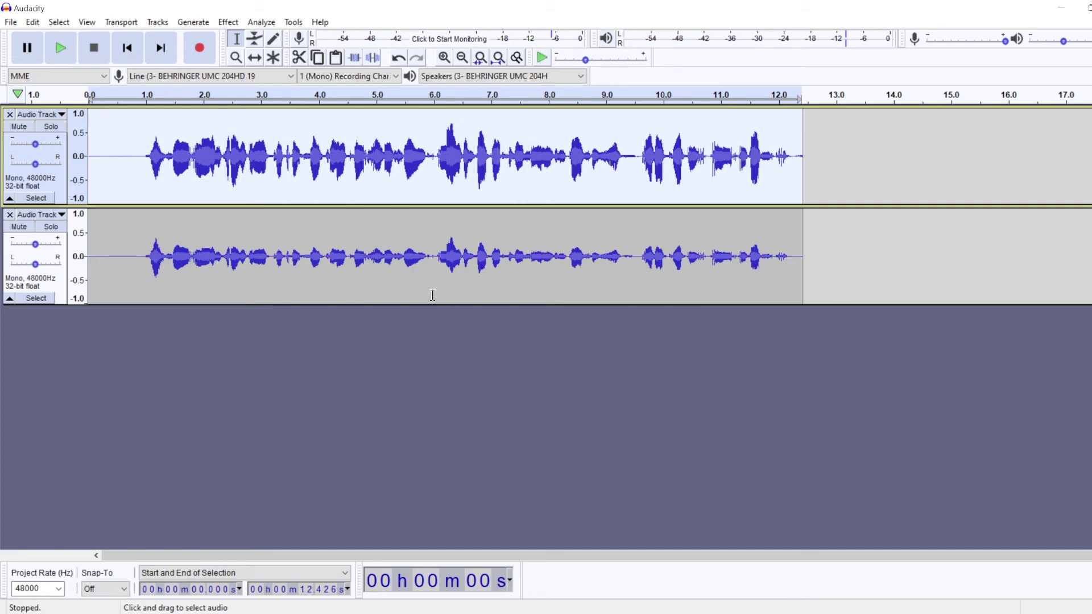
Step: Normalize the compressed top track to 0.0 dB peak and clear the selection
{"action": "left_click", "coordinate": [231, 23]}
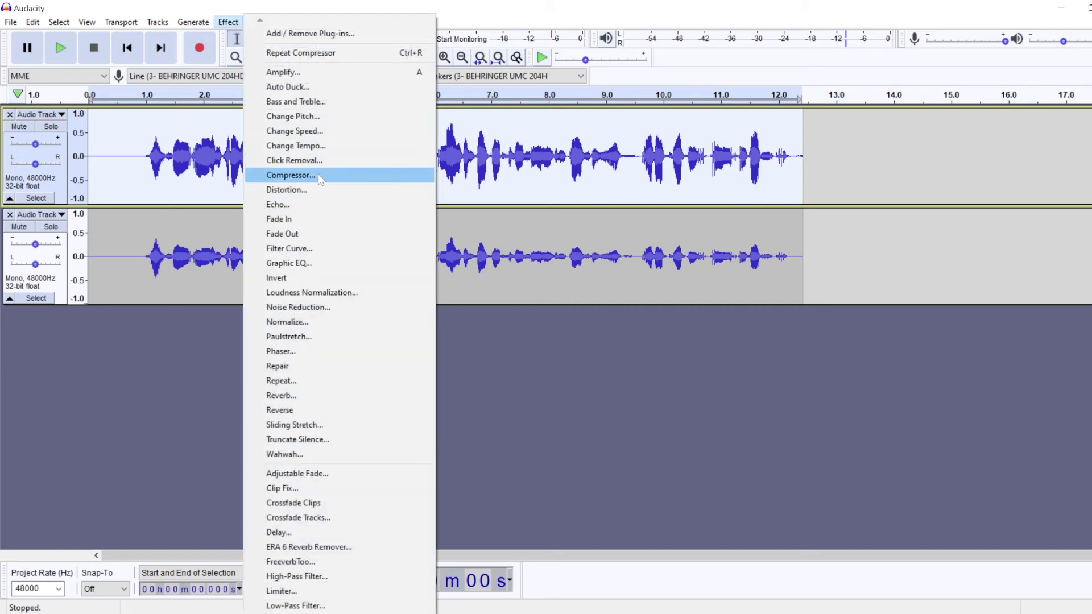
{"action": "left_click", "coordinate": [296, 327]}
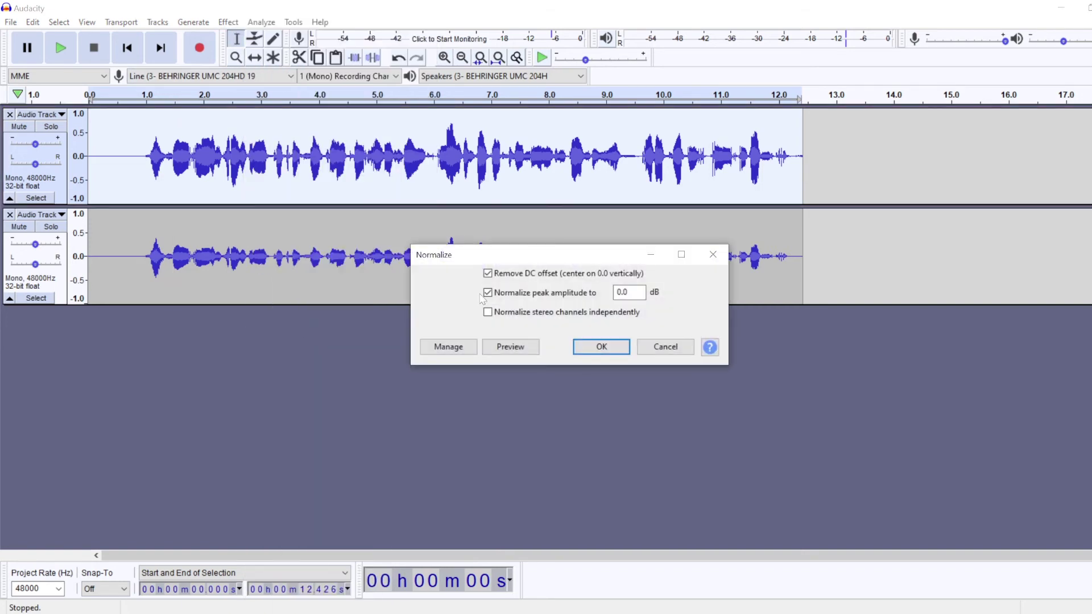
{"action": "left_click", "coordinate": [602, 347]}
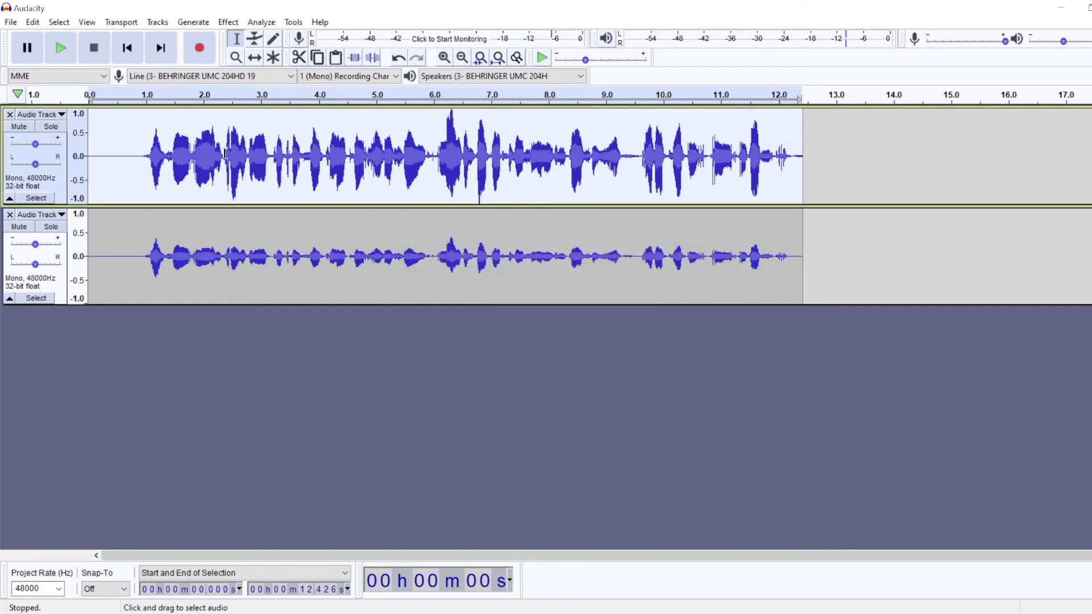
{"action": "left_click", "coordinate": [796, 158]}
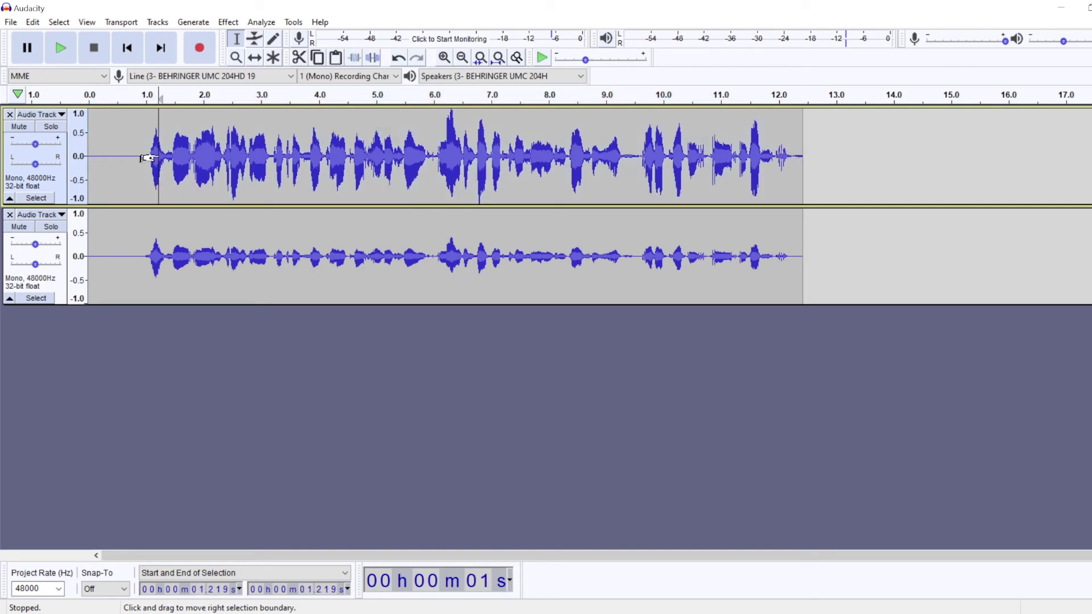
Step: Compress the whole top clip again with 'Make-up gain for 0 dB after compressing' enabled
{"action": "double_click", "coordinate": [157, 154]}
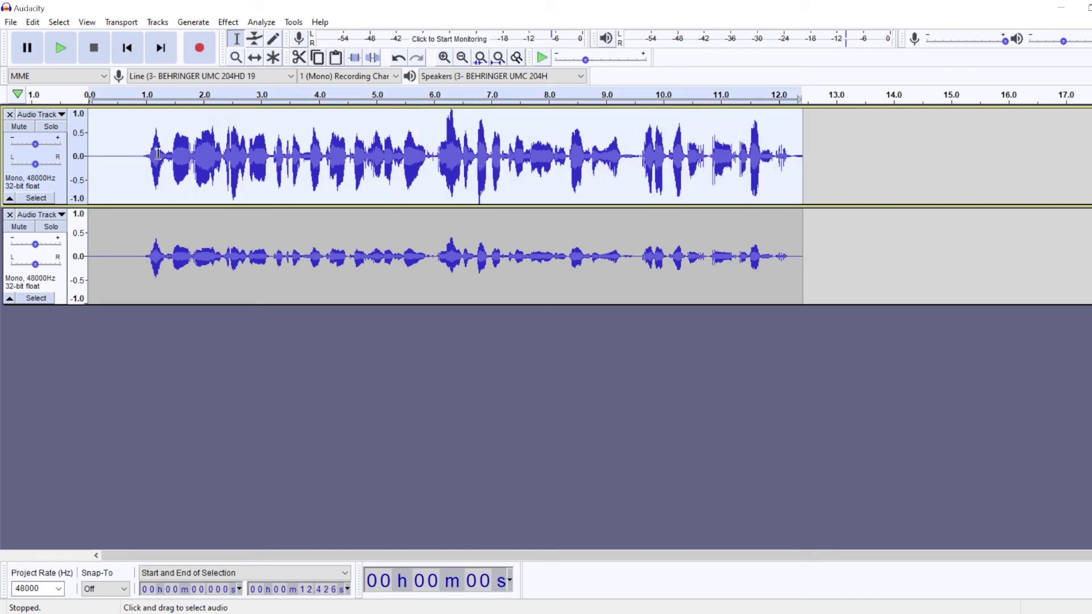
{"action": "left_click", "coordinate": [227, 23]}
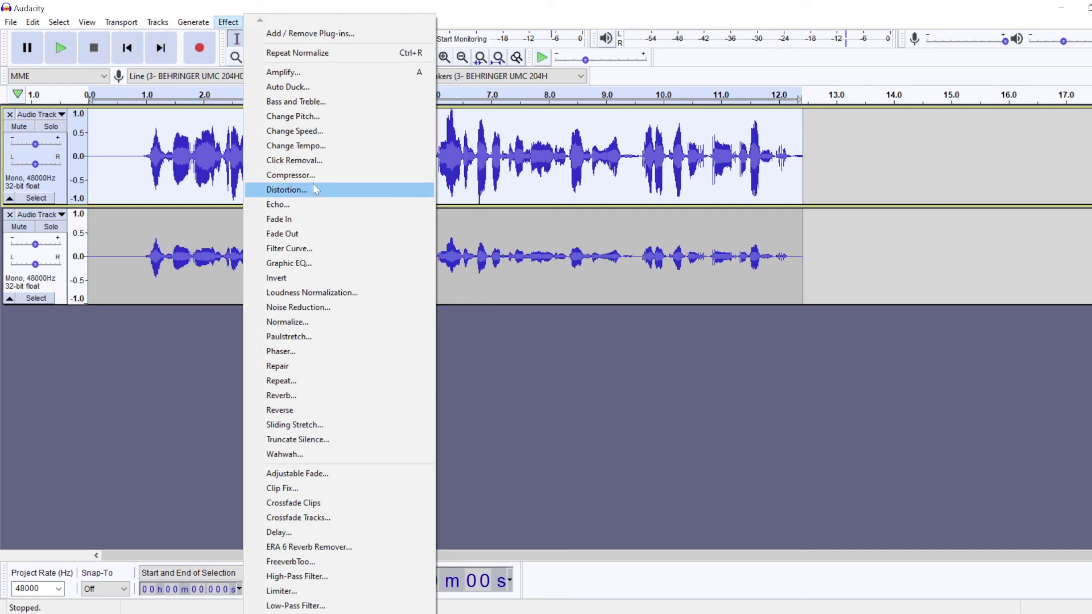
{"action": "left_click", "coordinate": [290, 176]}
{"action": "mouse_move", "coordinate": [564, 140]}
{"action": "left_mouse_down"}
{"action": "mouse_move", "coordinate": [471, 115]}
{"action": "mouse_move", "coordinate": [577, 101]}
{"action": "left_mouse_up"}
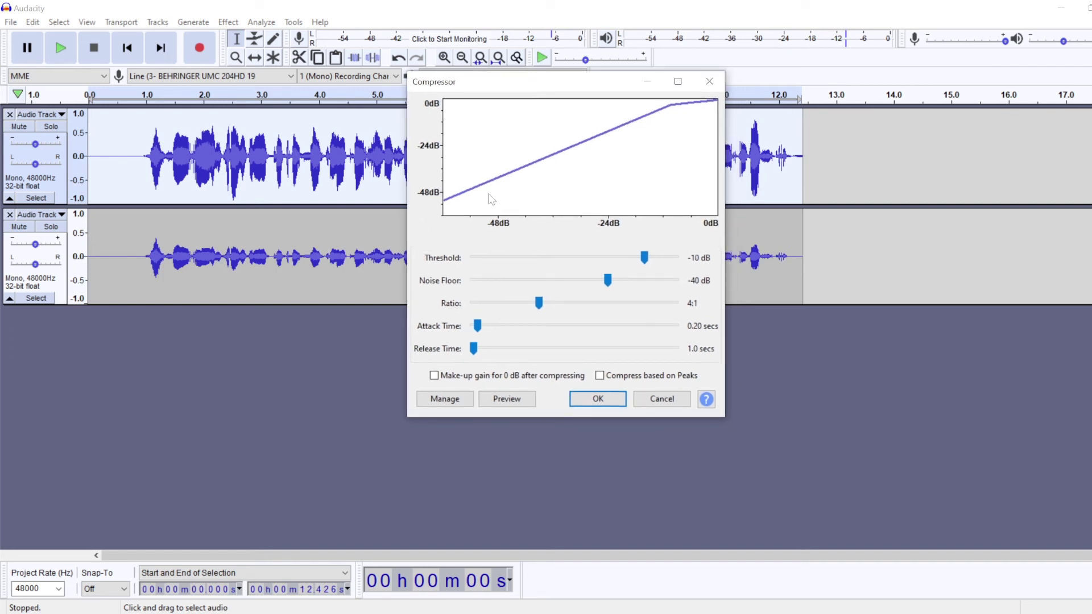
{"action": "left_click", "coordinate": [434, 376]}
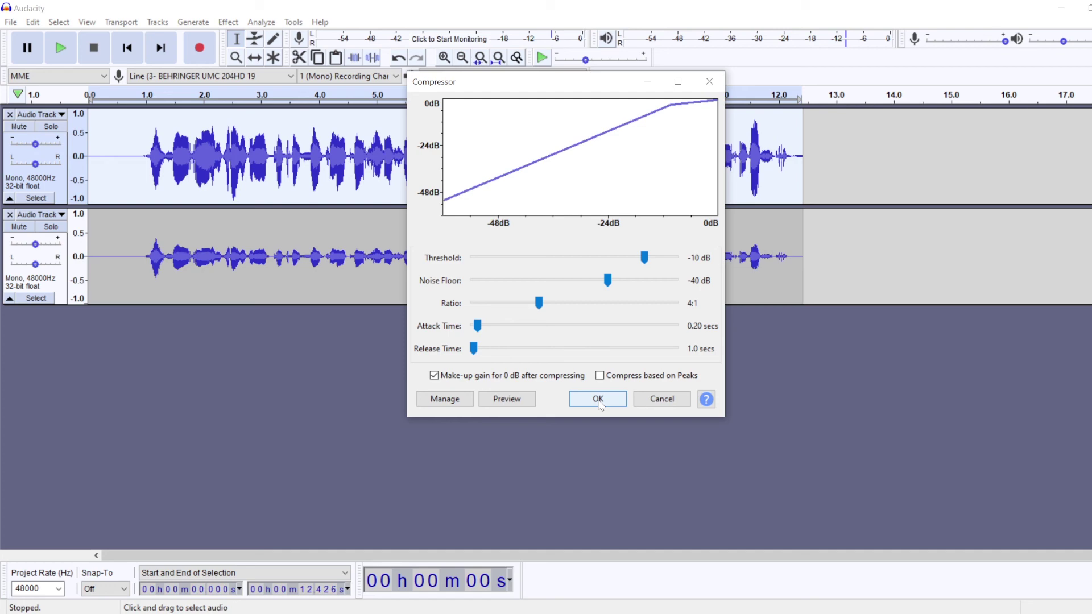
{"action": "left_click", "coordinate": [595, 401]}
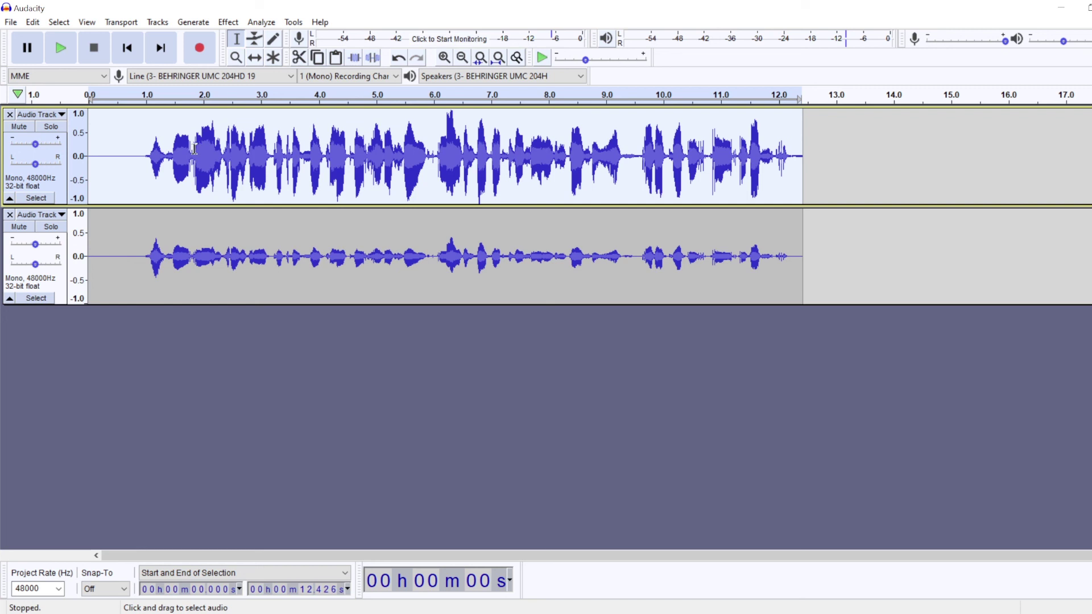
{"action": "left_click", "coordinate": [625, 167]}
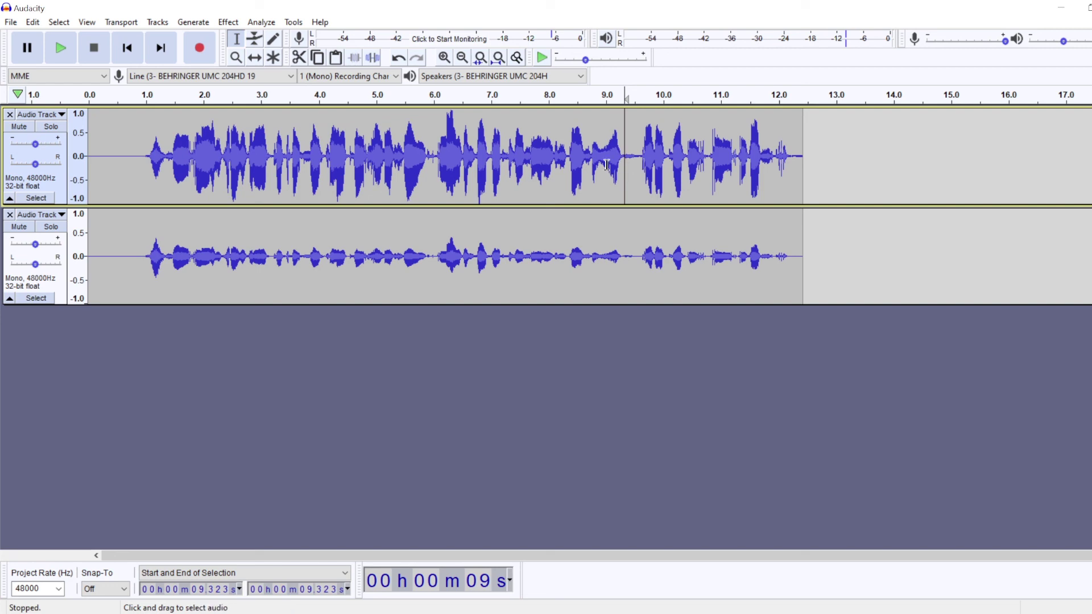
{"action": "left_click", "coordinate": [153, 149]}
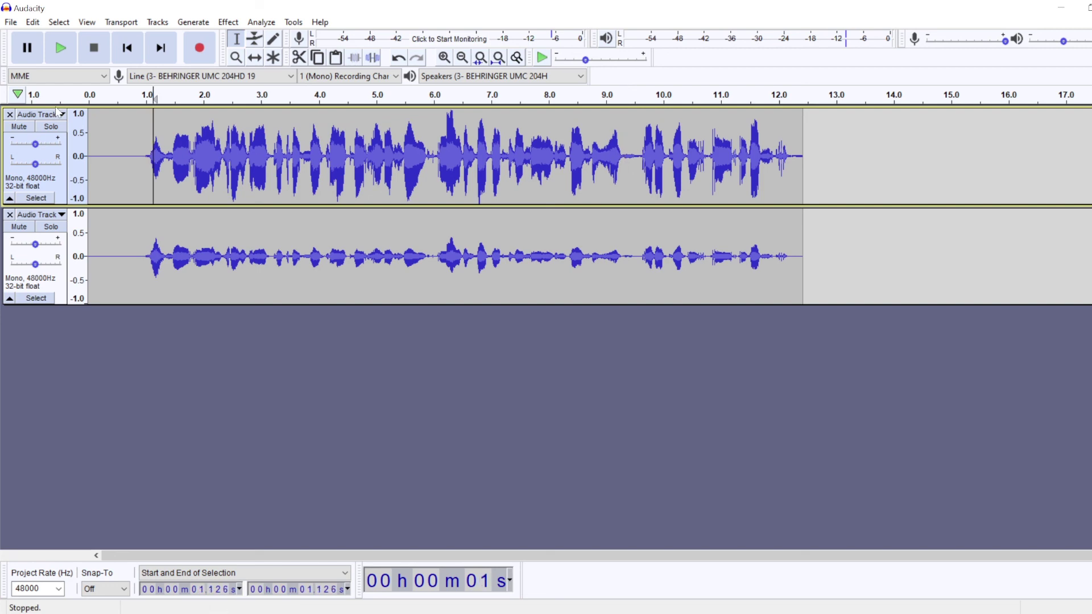
{"action": "left_click", "coordinate": [128, 130]}
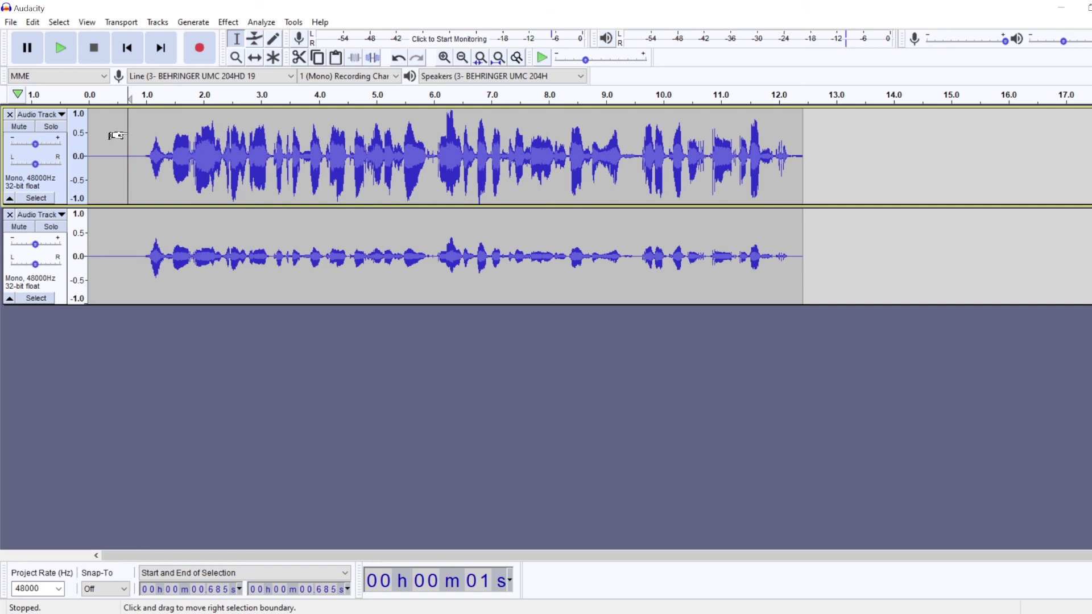